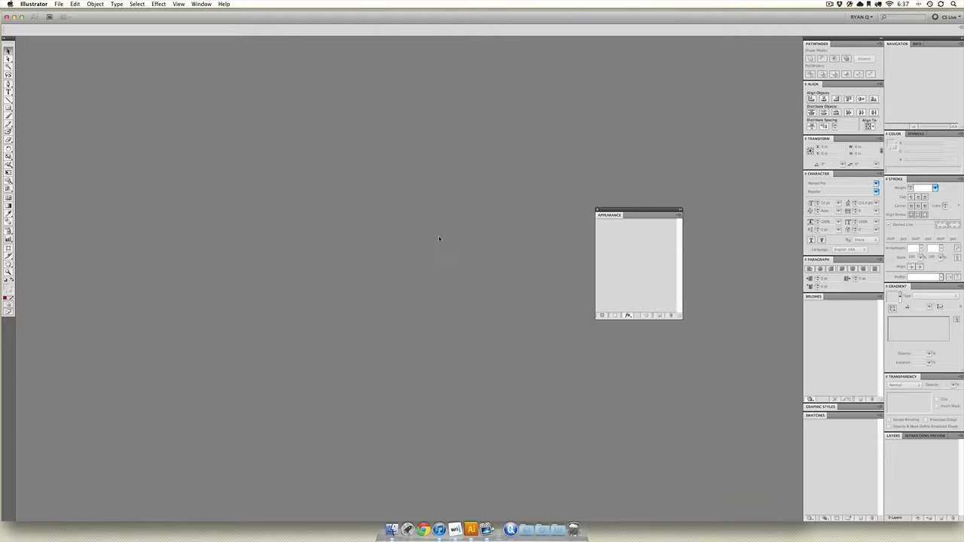
# Step: Create a new document named Obejcts with the 11 by 6 in custom RGB settings
pyautogui.press('super+n')
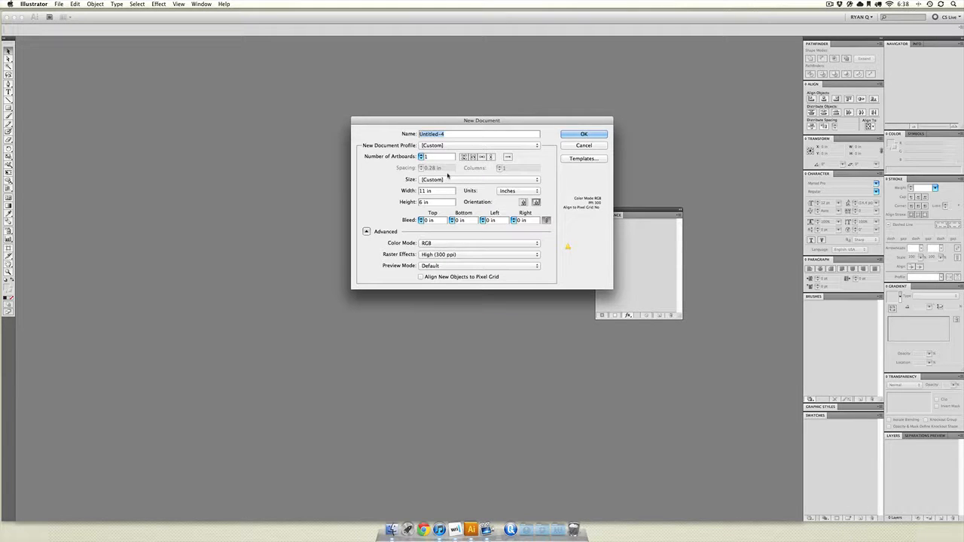
pyautogui.write('Objejcts')
pyautogui.press('Return')
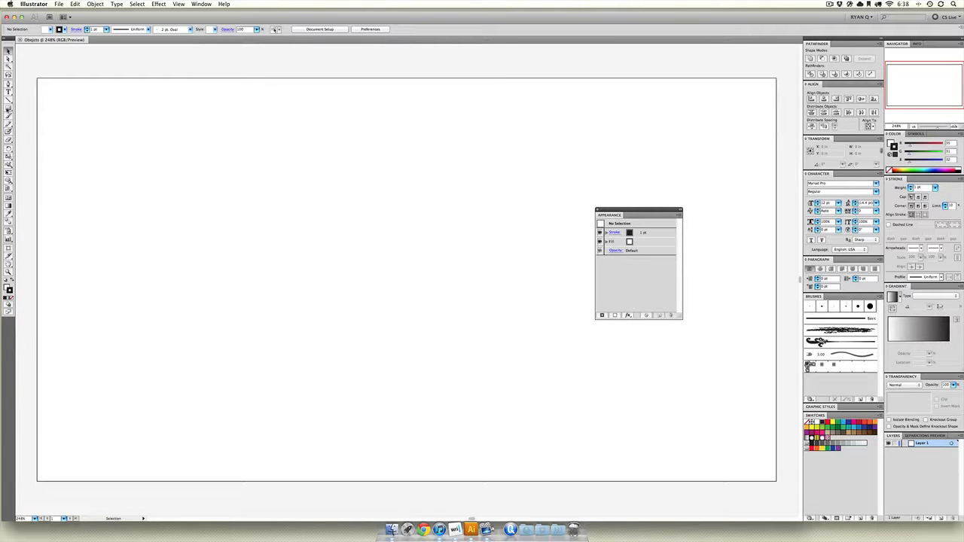
# Step: Draw a rectangle about 11 in wide and 0.97 in tall along the artboard's bottom edge
pyautogui.press('m')
pyautogui.moveTo(34, 482); pyautogui.dragTo(776, 416)
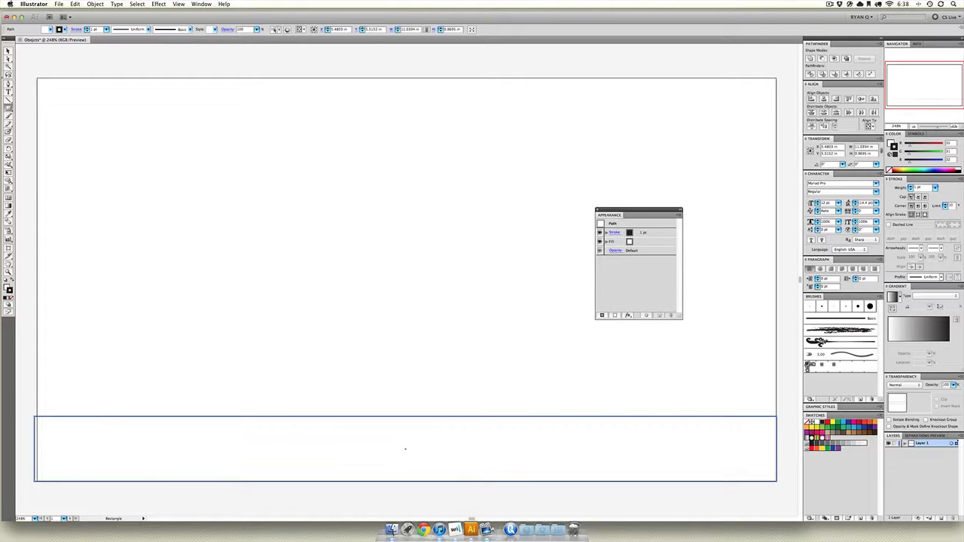
# Step: Draw a large circle on the artboard's left half and a circle about 1.38 in wide right of centre, both just above the rectangle
pyautogui.moveTo(9, 108); pyautogui.dragTo(37, 123)
pyautogui.moveTo(262, 275); pyautogui.dragTo(401, 414)
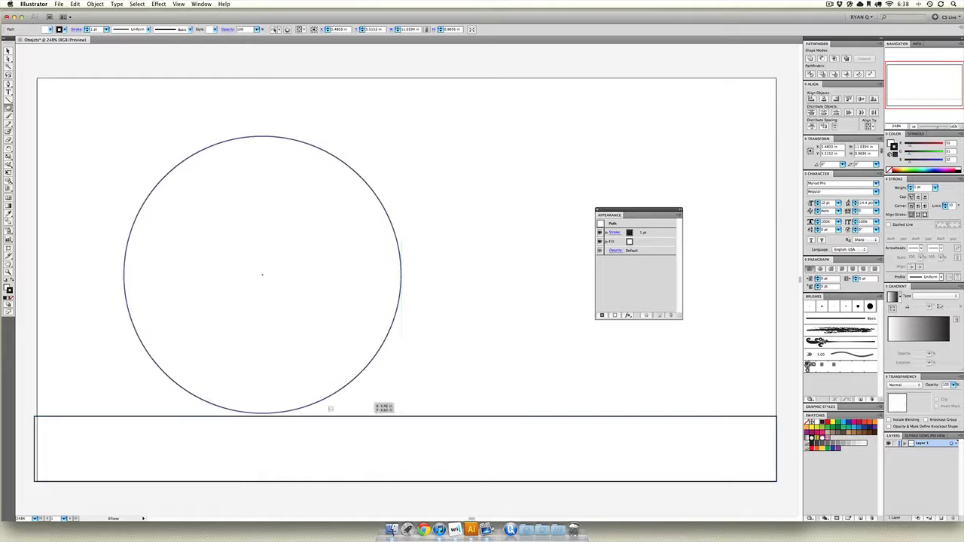
pyautogui.moveTo(527, 365); pyautogui.dragTo(573, 411)
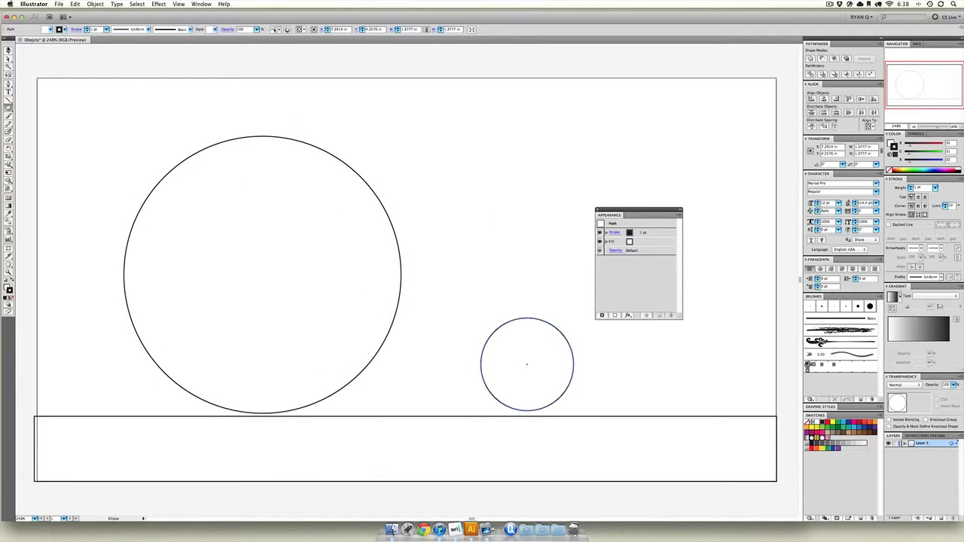
pyautogui.click(8, 51)
pyautogui.click(472, 167)
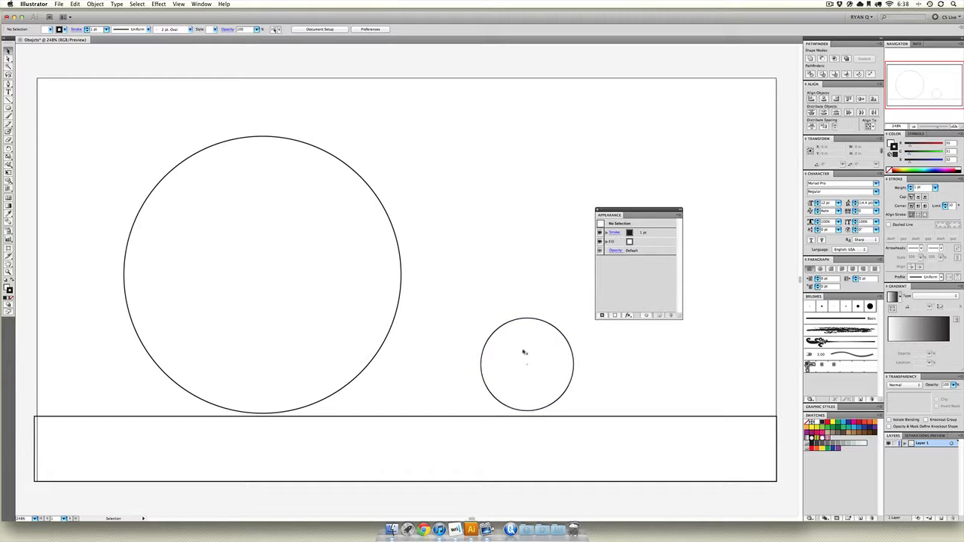
pyautogui.moveTo(522, 346); pyautogui.dragTo(524, 350)
pyautogui.click(527, 247)
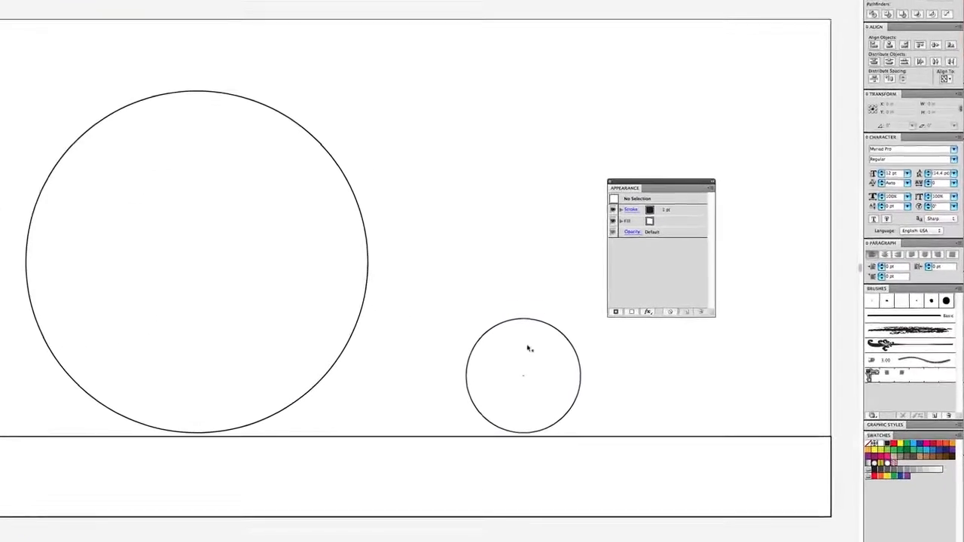
# Step: Select the small circle and set its stroke weight to 5 pt
pyautogui.click(482, 362)
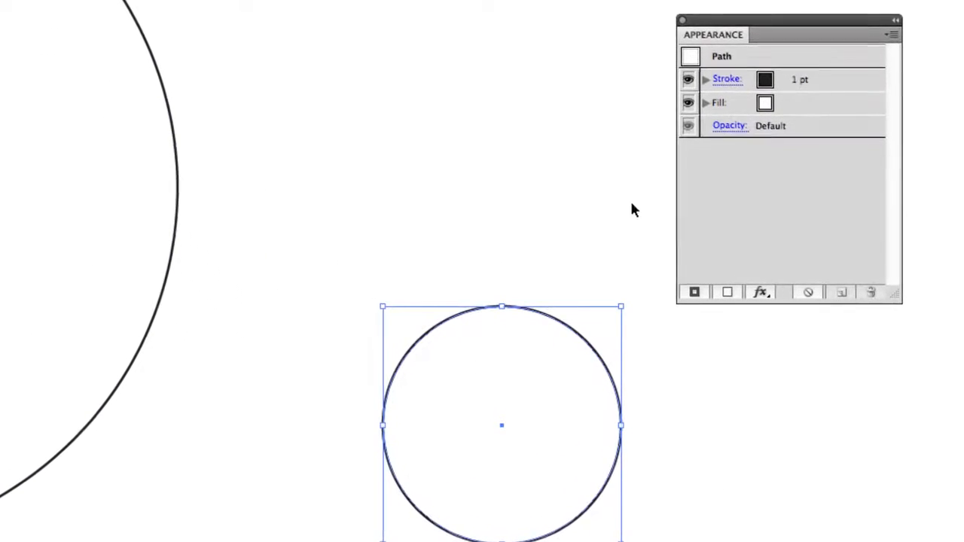
pyautogui.click(724, 58)
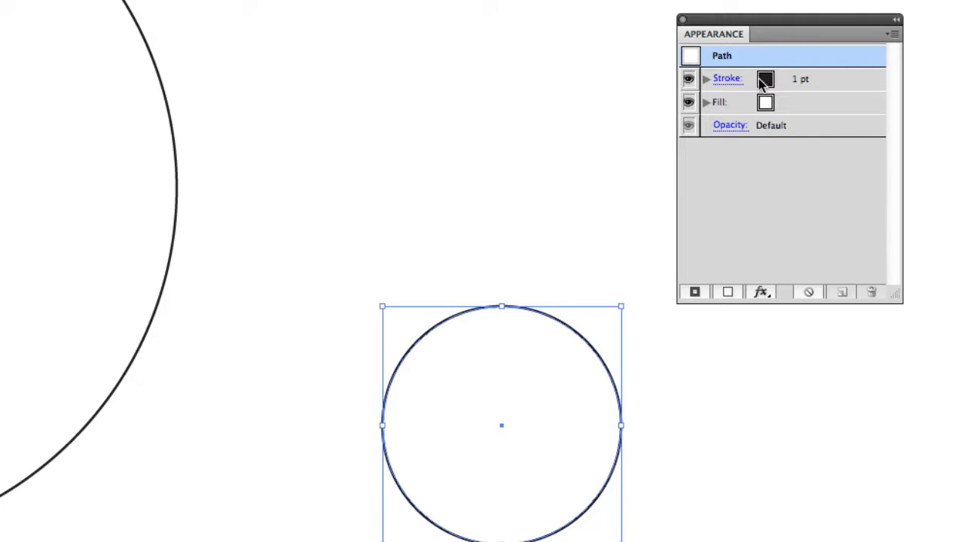
pyautogui.click(731, 85)
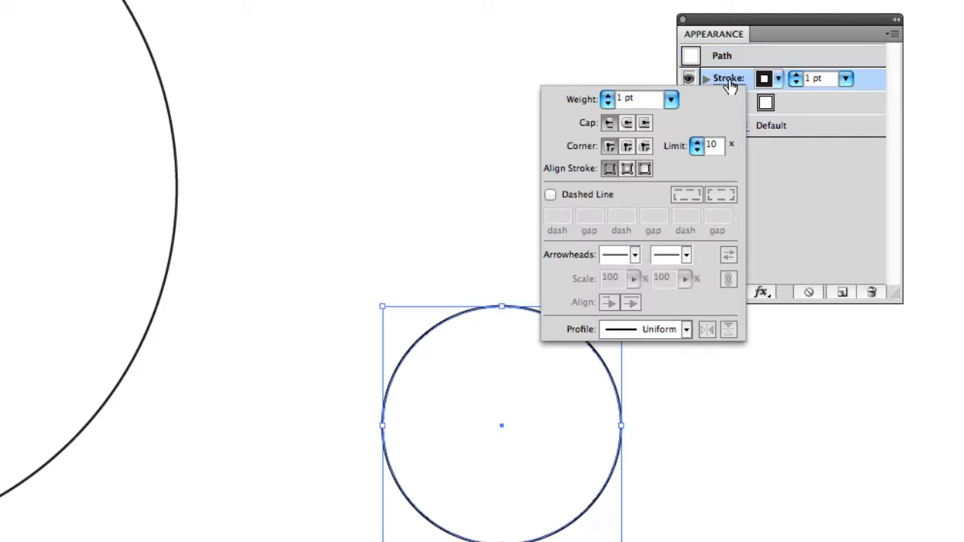
pyautogui.click(675, 100)
pyautogui.click(670, 173)
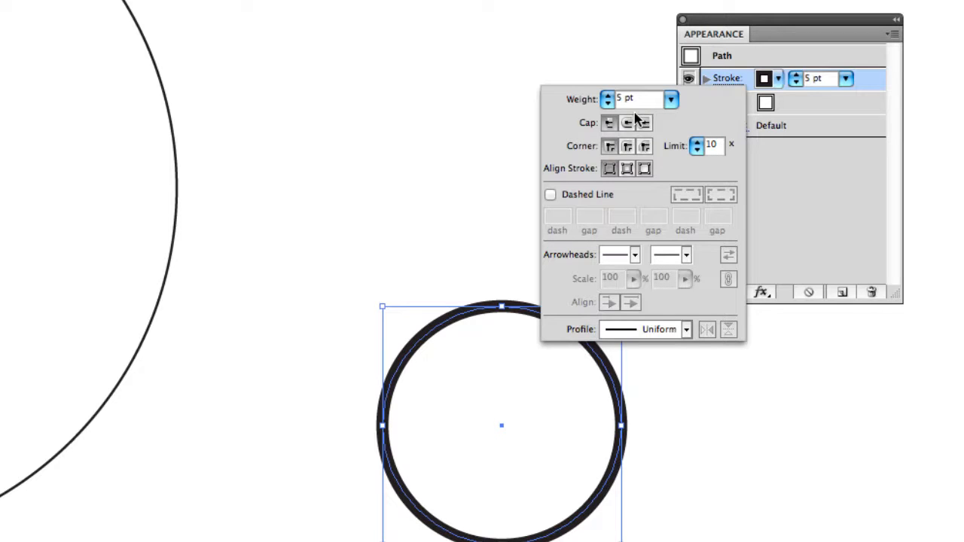
# Step: Set the small circle's stroke weight to 20 pt and its colour to the dark blue swatch C=100 M=95 Y=5 K=0
pyautogui.click(846, 79)
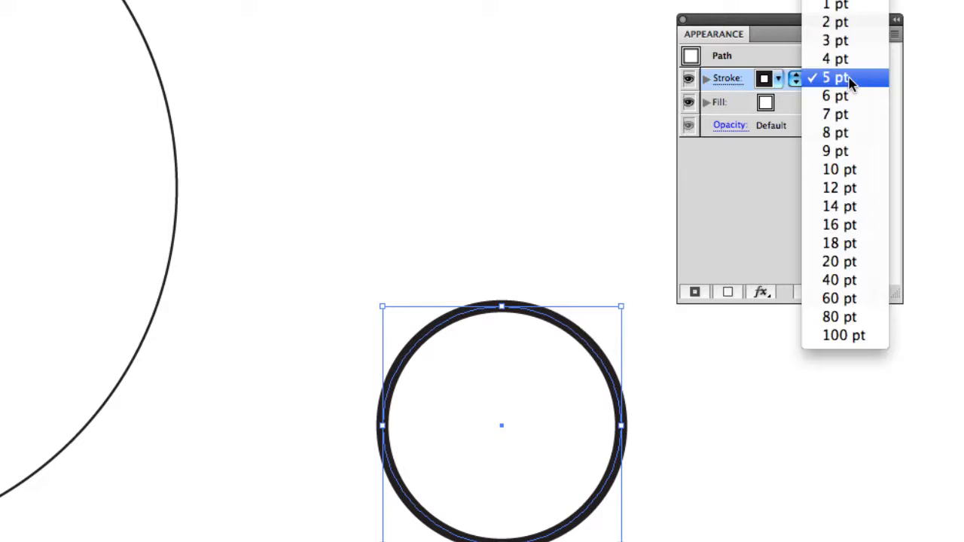
pyautogui.click(849, 262)
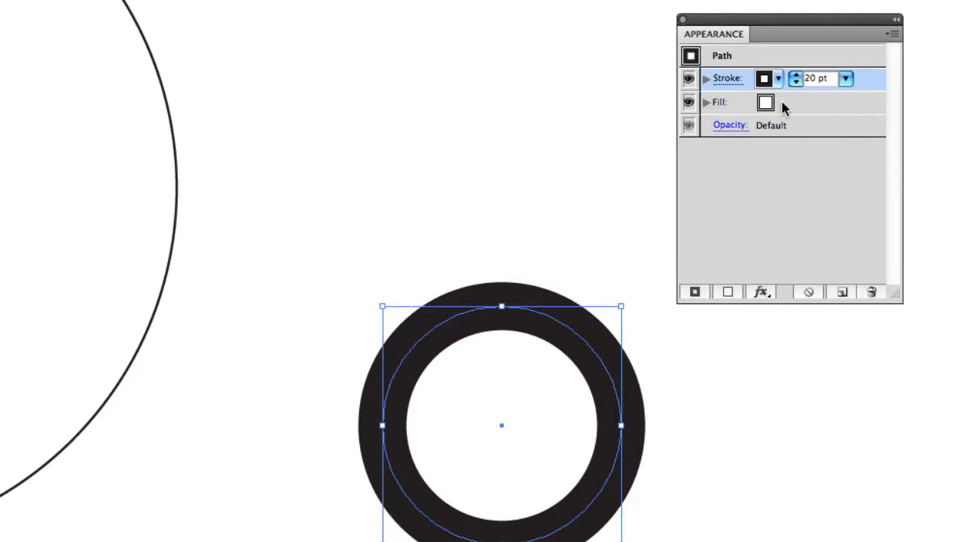
pyautogui.click(781, 106)
pyautogui.click(777, 78)
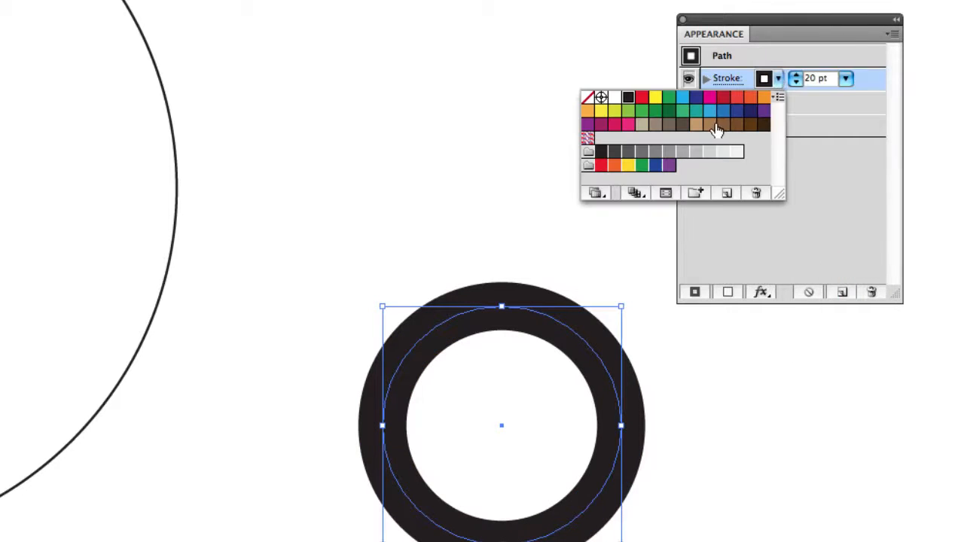
pyautogui.click(736, 112)
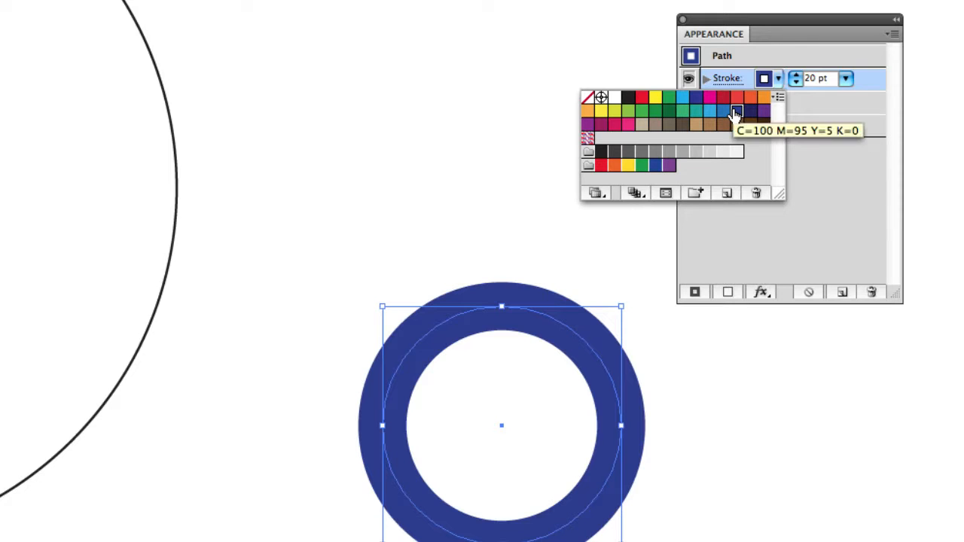
pyautogui.click(830, 150)
# Step: Fill the small circle with the light blue swatch, keeping the dark blue stroke
pyautogui.click(789, 103)
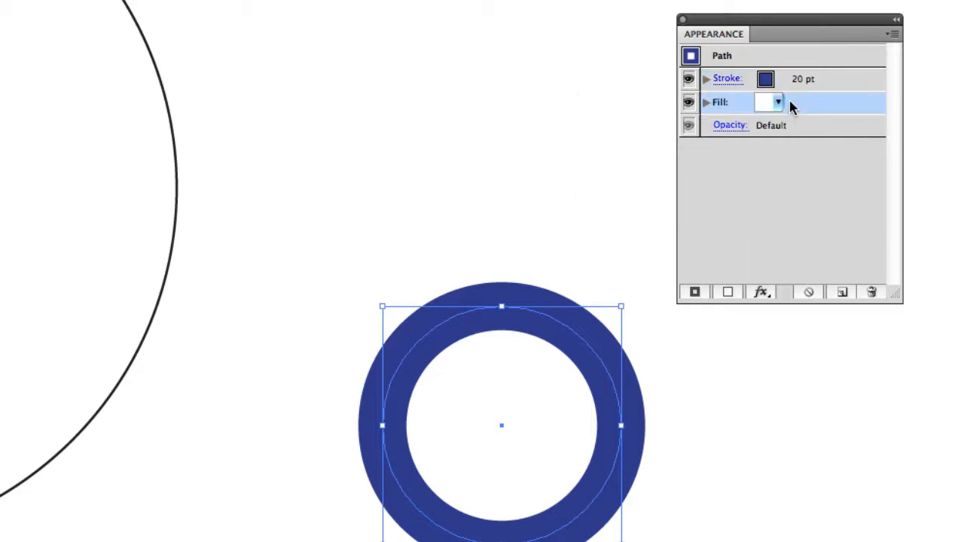
pyautogui.click(779, 104)
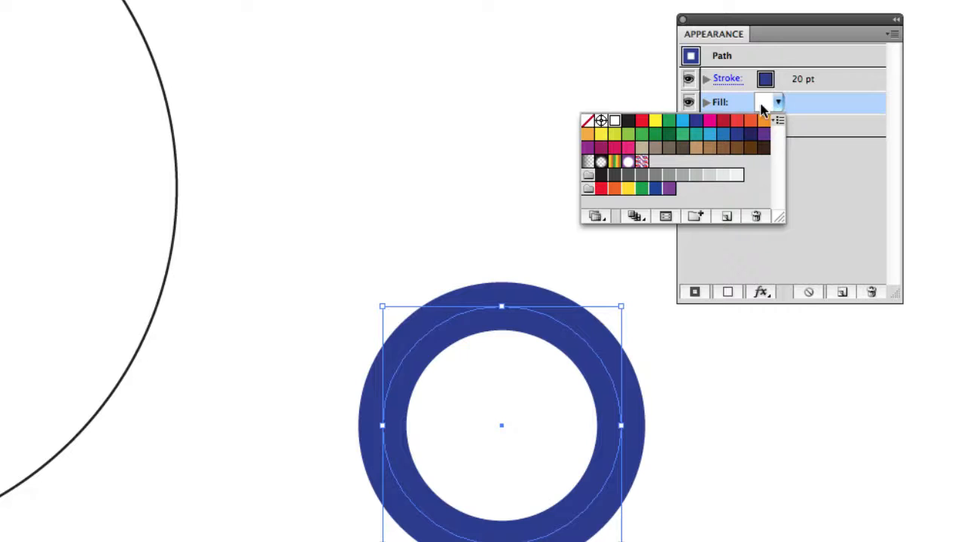
pyautogui.click(711, 137)
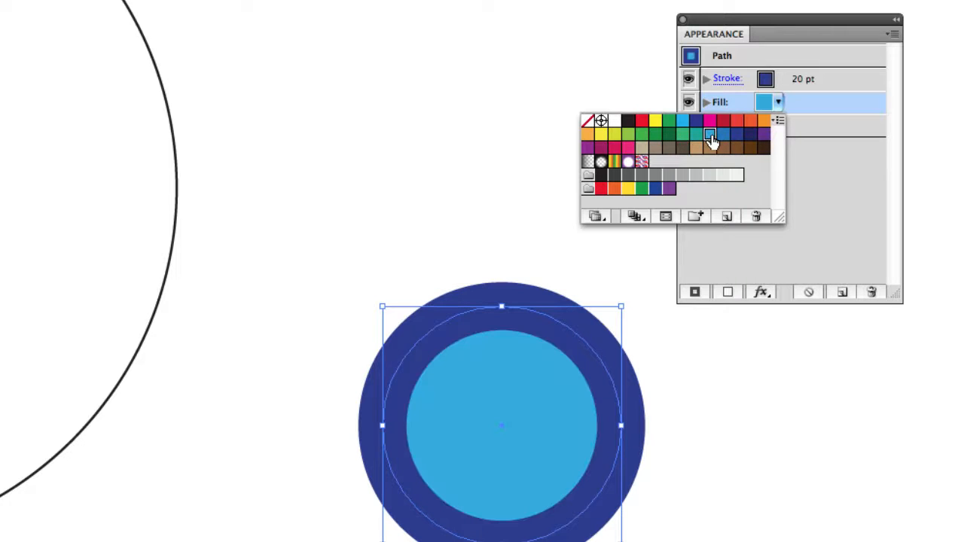
pyautogui.click(806, 173)
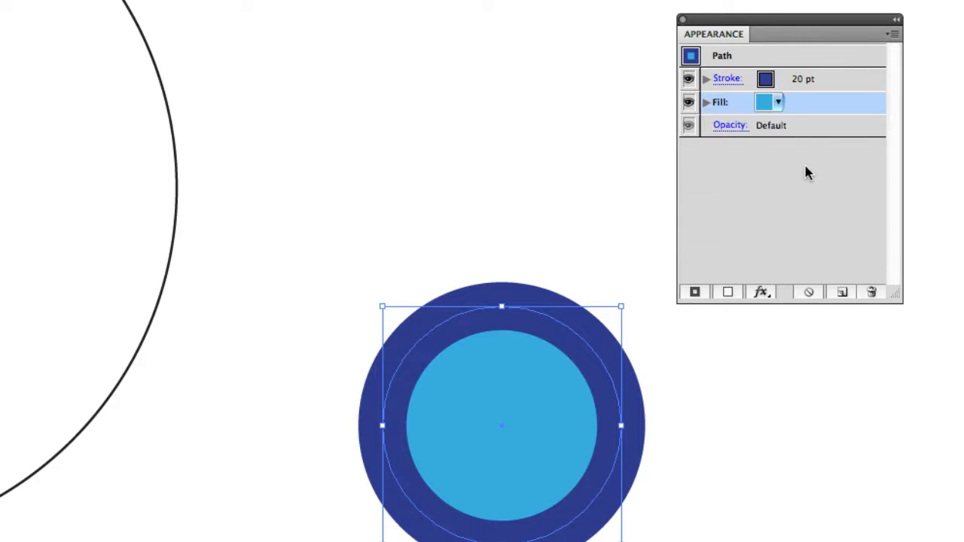
# Step: Lower the small circle's overall opacity to 18%, raise it to 87%, and restore it to 100%
pyautogui.click(760, 128)
pyautogui.click(729, 126)
pyautogui.moveTo(718, 145); pyautogui.dragTo(637, 167)
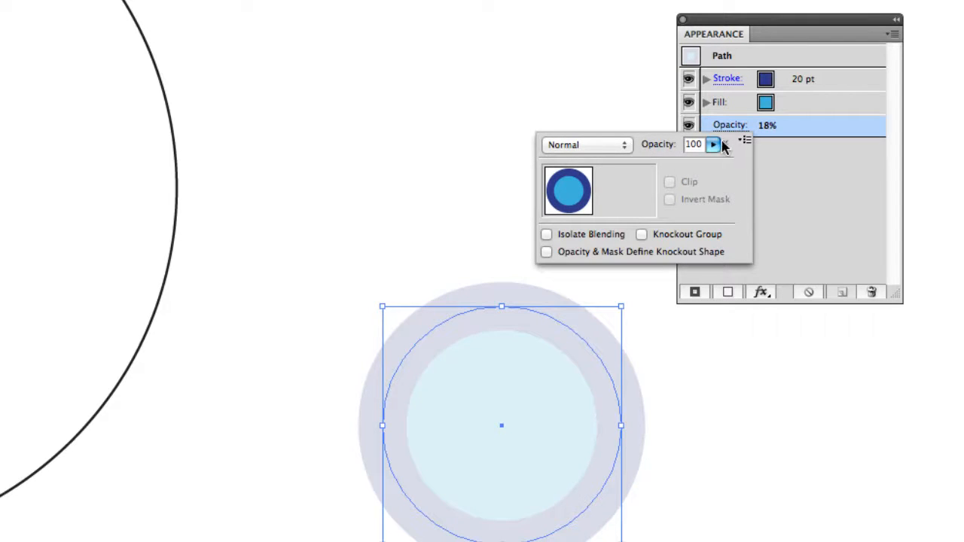
pyautogui.moveTo(714, 146); pyautogui.dragTo(730, 161)
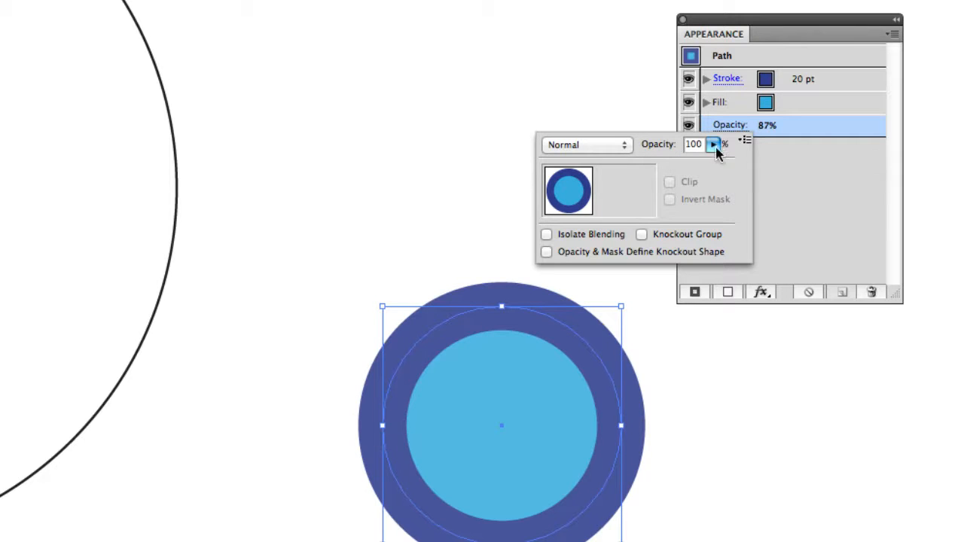
pyautogui.click(714, 145)
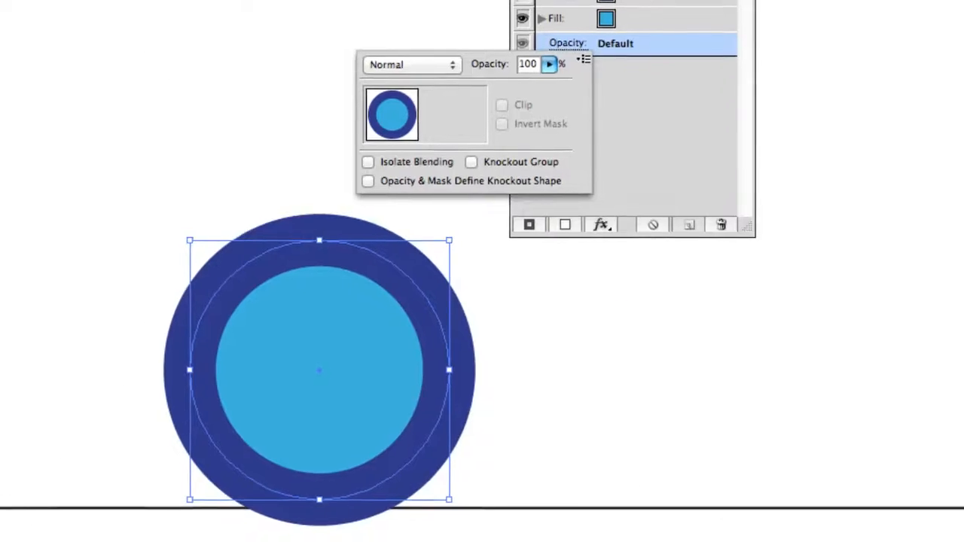
pyautogui.click(54, 114)
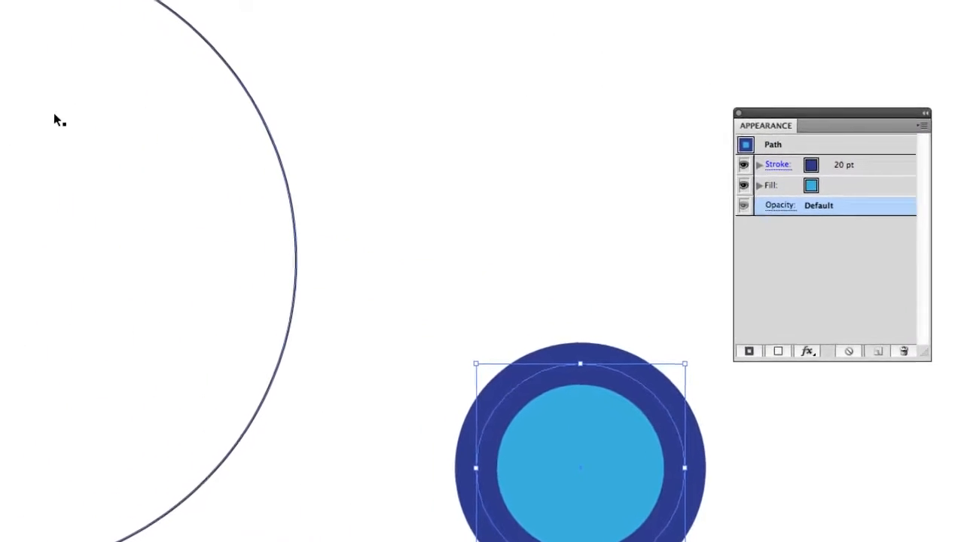
# Step: Give the large circle a dark red stroke with a weight of 40 pt
pyautogui.click(107, 55)
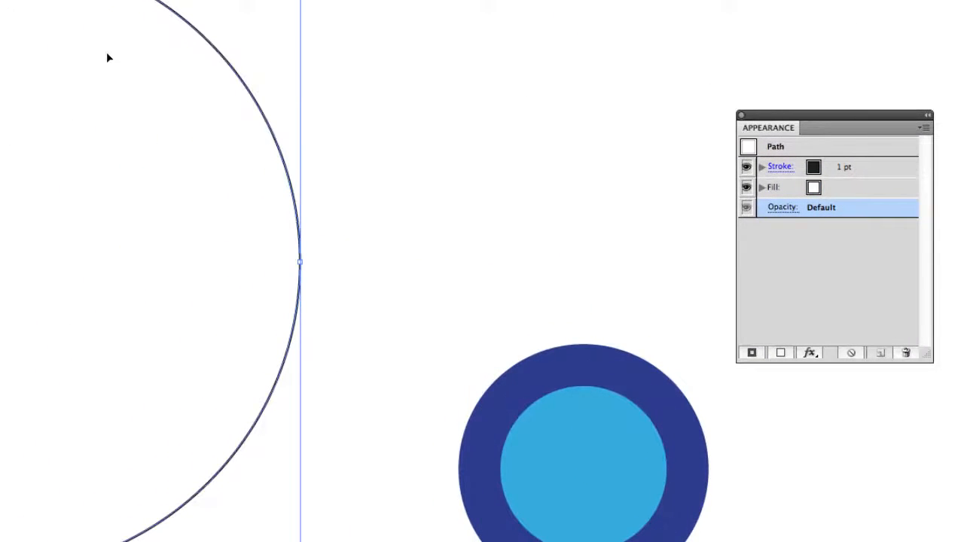
pyautogui.click(816, 167)
pyautogui.click(818, 167)
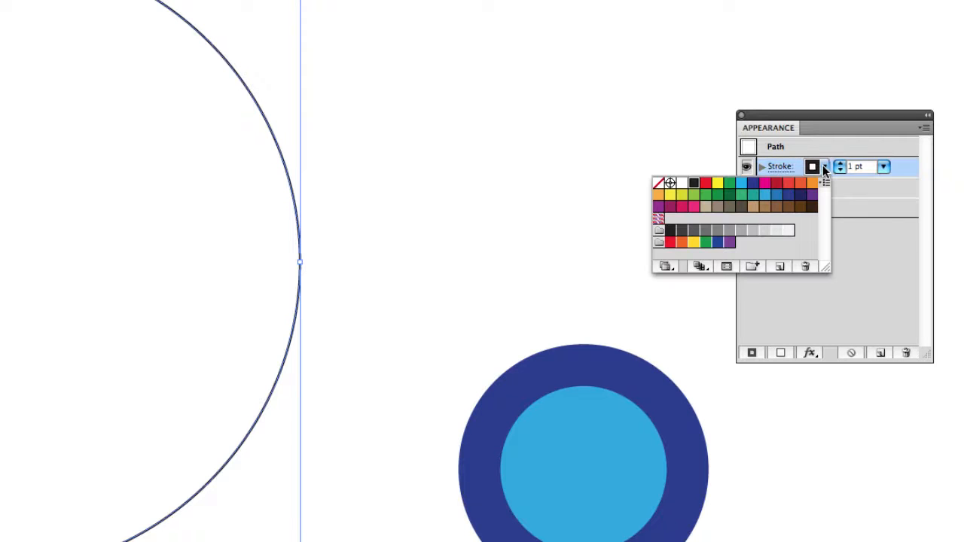
pyautogui.click(785, 186)
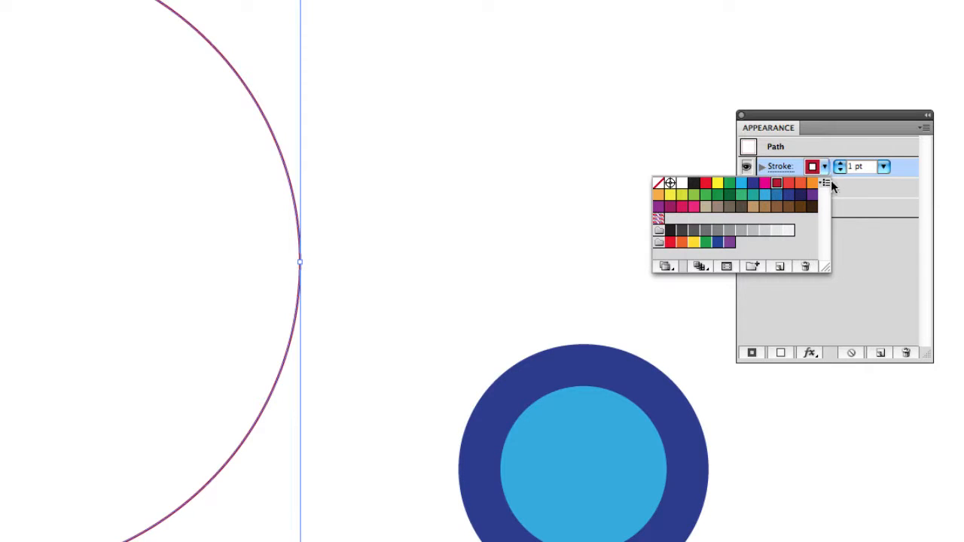
pyautogui.click(891, 167)
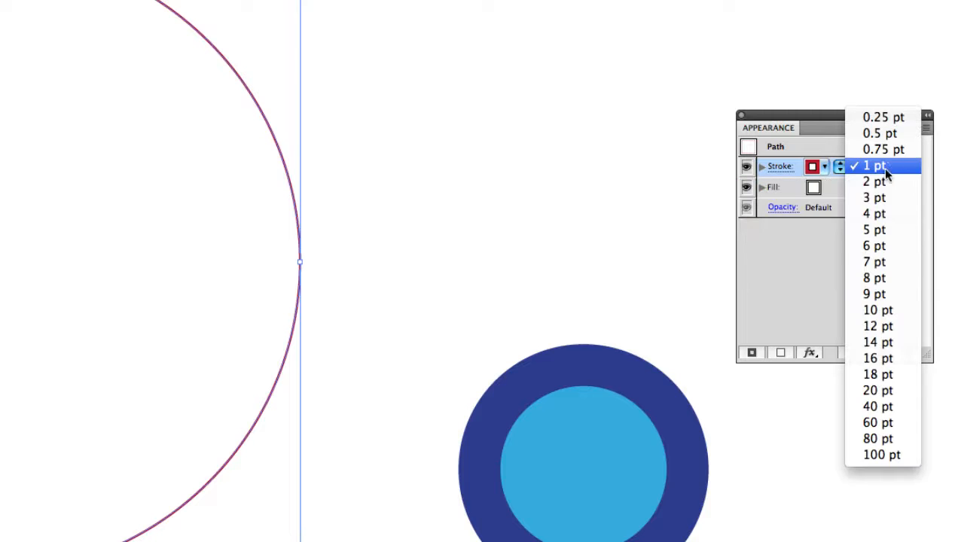
pyautogui.click(886, 404)
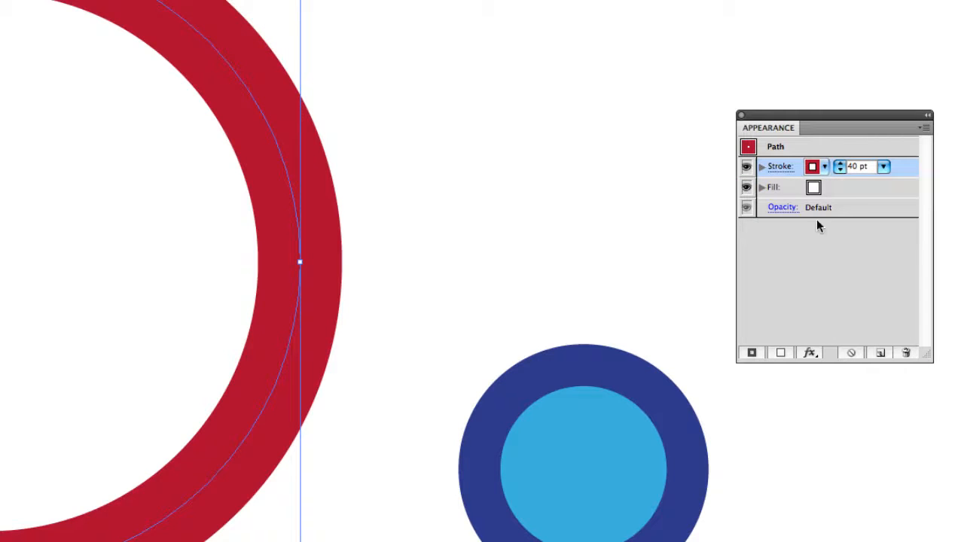
# Step: Fill the large circle with the orange swatch
pyautogui.click(821, 188)
pyautogui.click(826, 187)
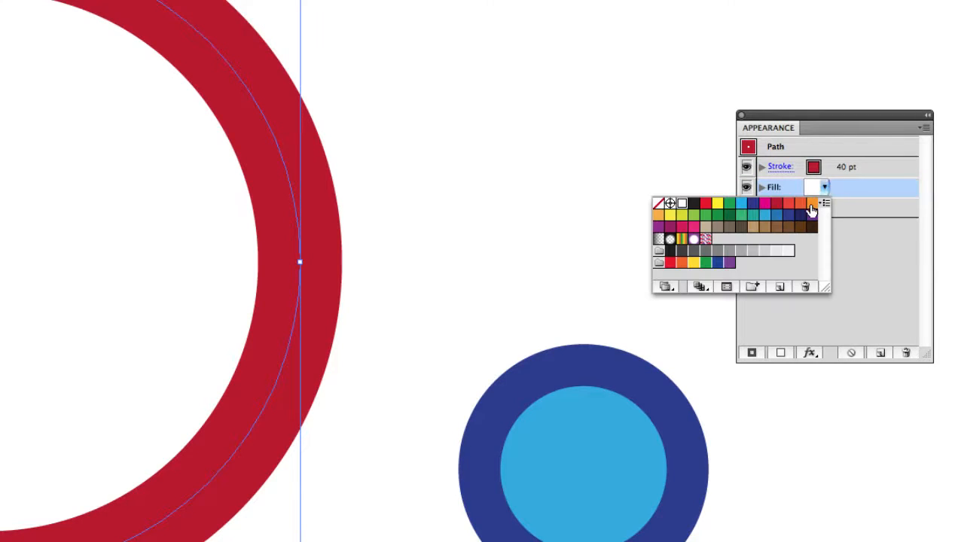
pyautogui.click(811, 205)
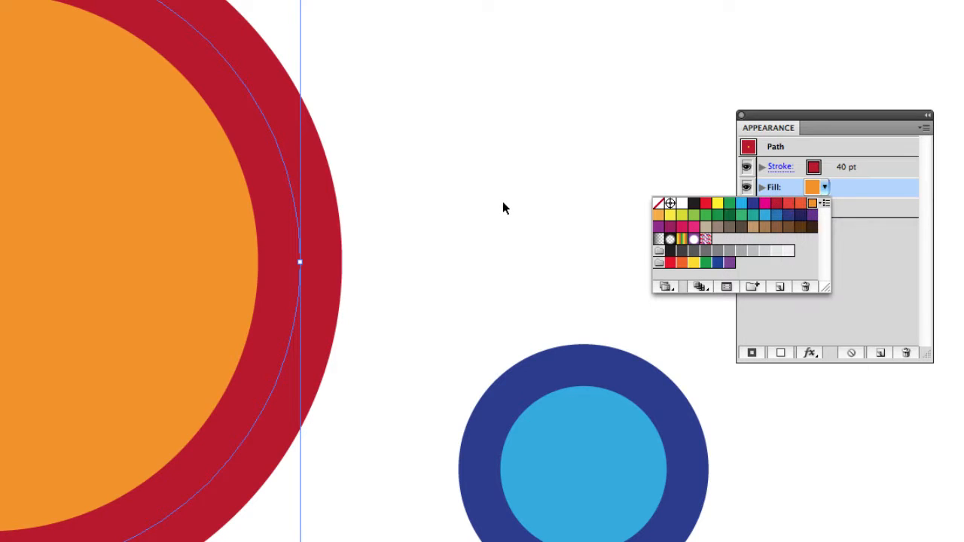
pyautogui.click(846, 251)
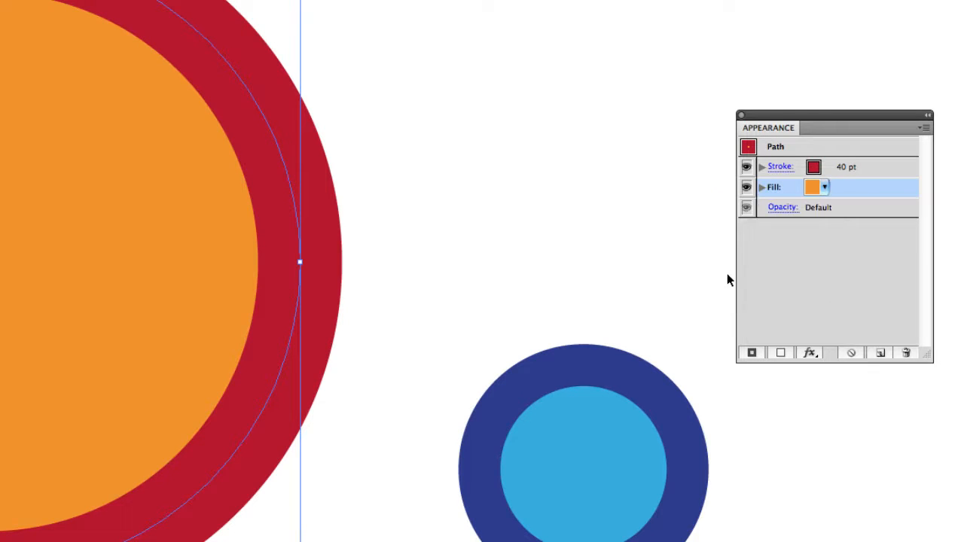
# Step: Remove the bottom rectangle's stroke by setting its weight to 0, and open its stroke colour swatches
pyautogui.moveTo(803, 531); pyautogui.dragTo(907, 541)
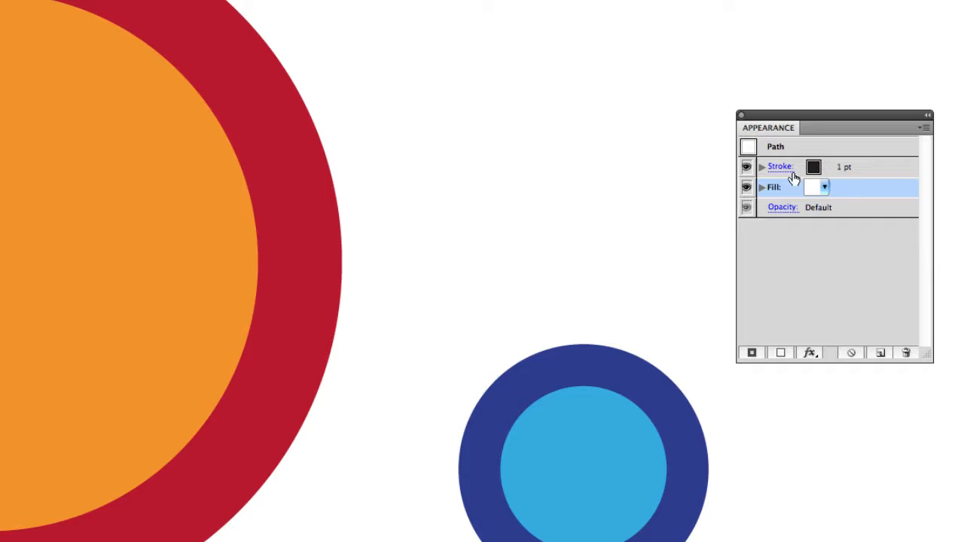
pyautogui.click(833, 166)
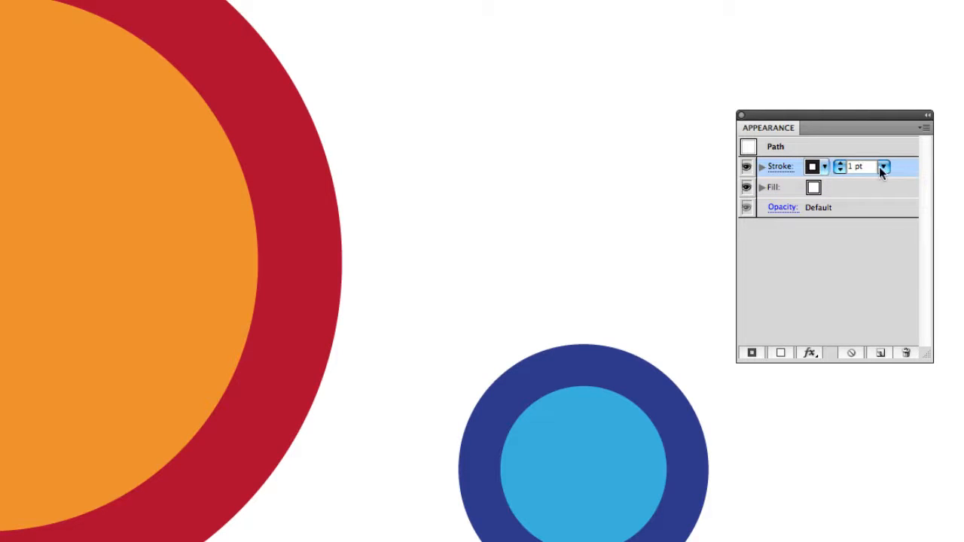
pyautogui.click(882, 166)
pyautogui.click(842, 168)
pyautogui.write('0')
pyautogui.press('Return')
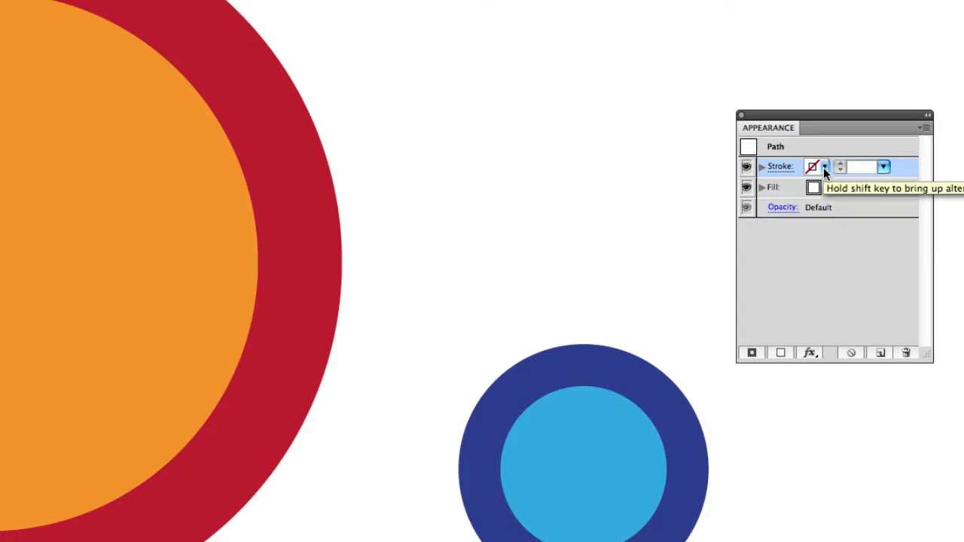
pyautogui.click(824, 167)
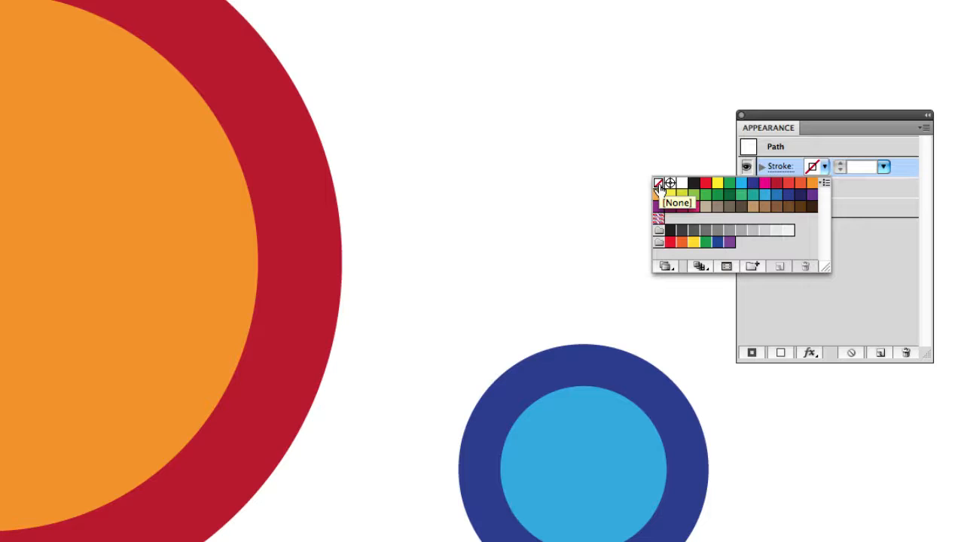
# Step: Fill the bottom rectangle with a mid-grey swatch and deselect it
pyautogui.click(845, 235)
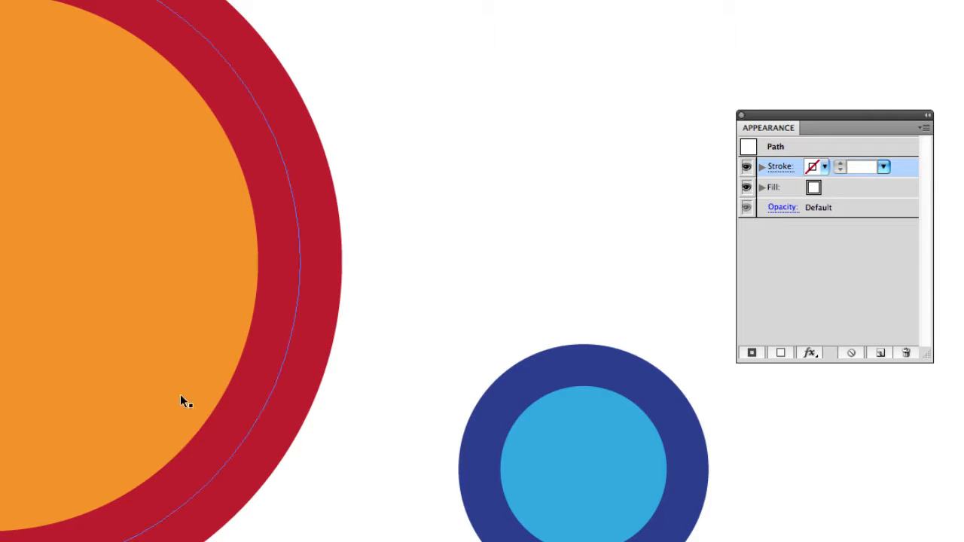
pyautogui.click(823, 187)
pyautogui.click(825, 187)
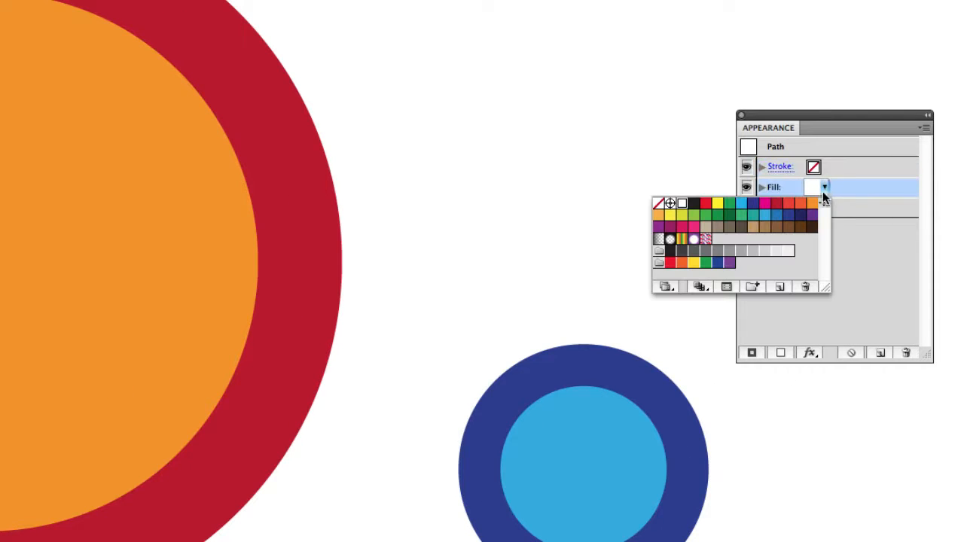
pyautogui.click(717, 253)
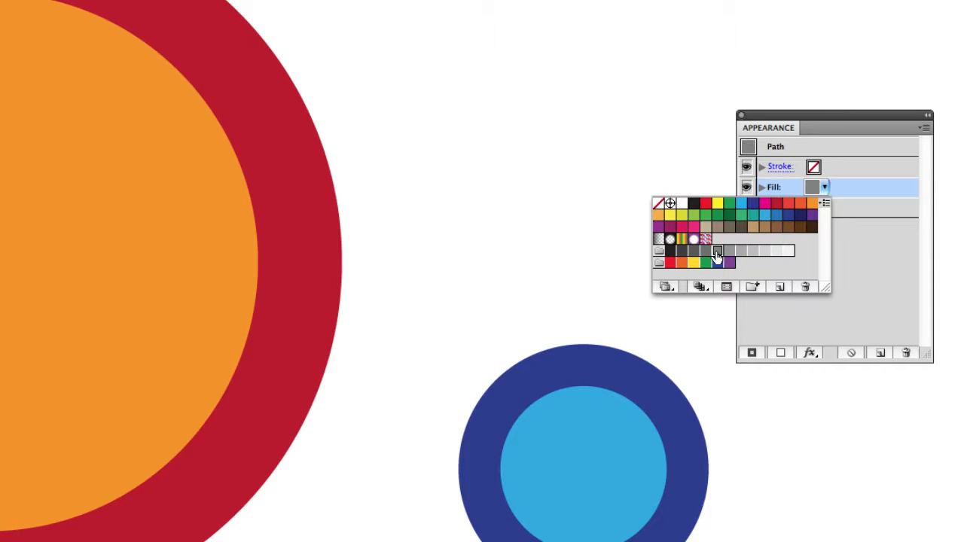
pyautogui.click(504, 256)
pyautogui.click(924, 482)
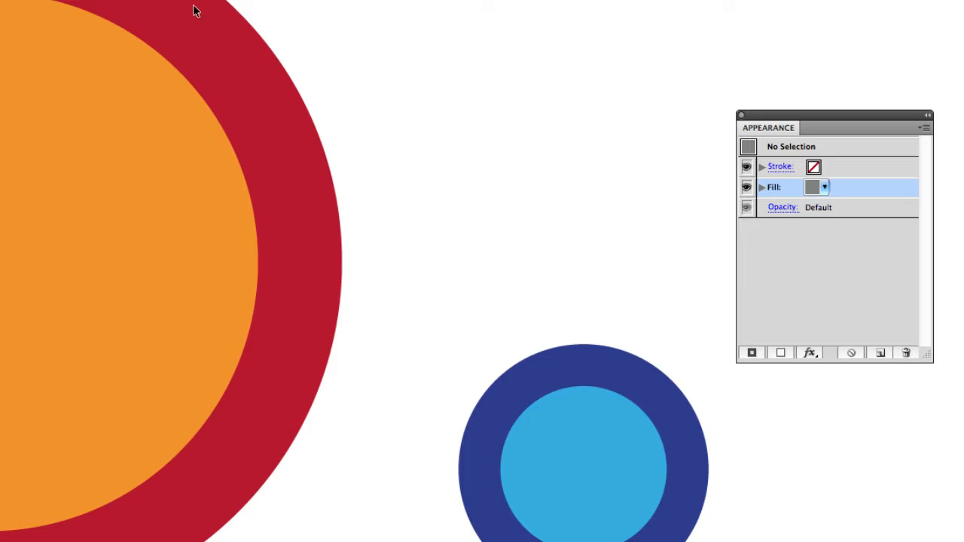
# Step: Hide the large circle's fill and move the circle down by its path
pyautogui.click(24, 145)
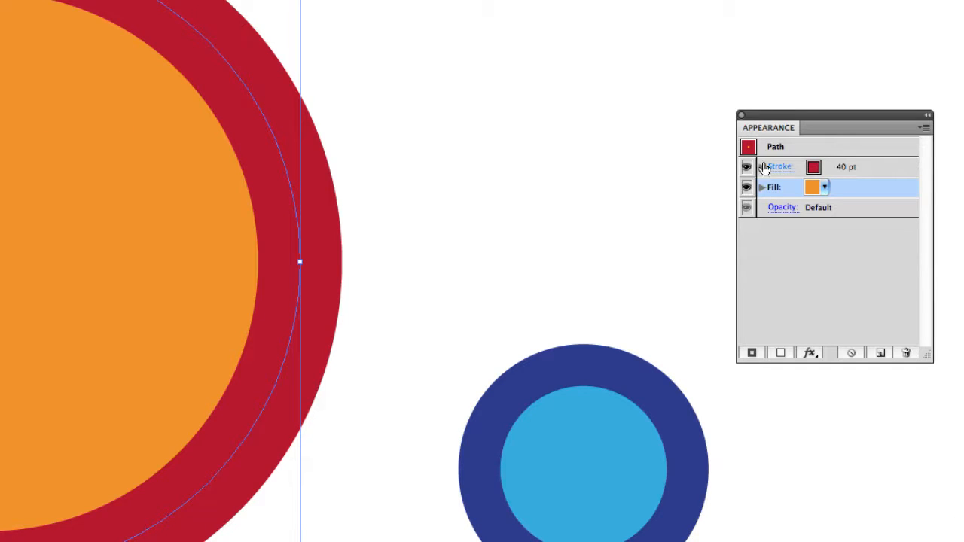
pyautogui.click(744, 188)
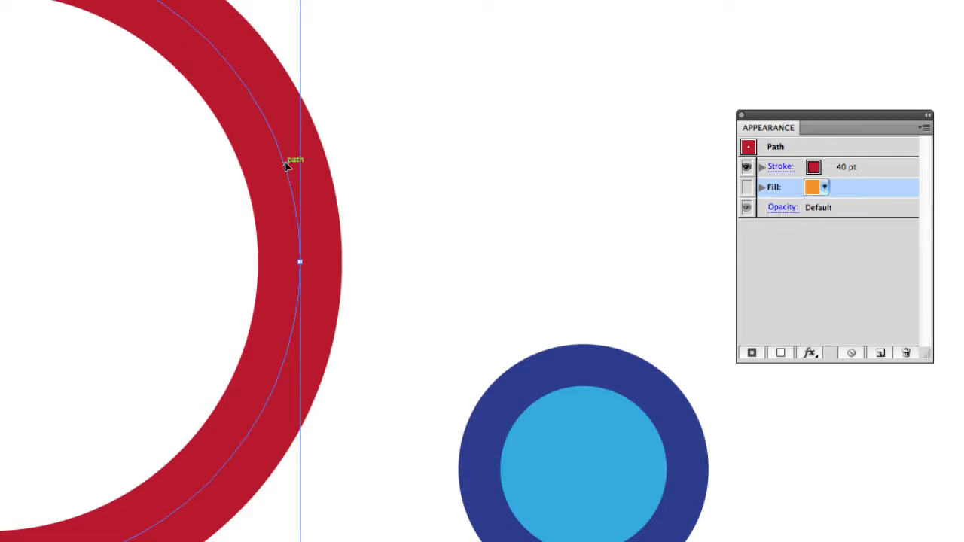
pyautogui.moveTo(289, 161); pyautogui.dragTo(276, 326)
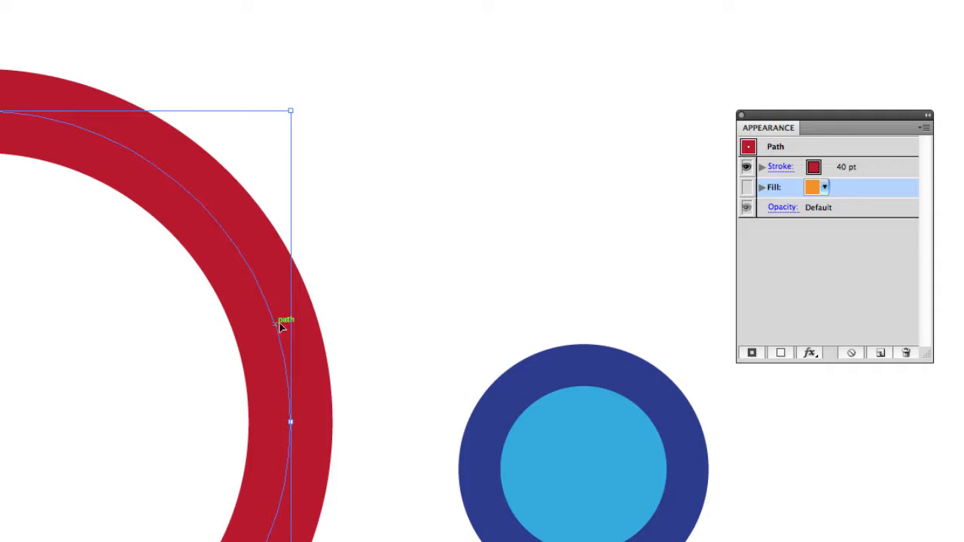
# Step: Show the large circle's orange fill again and move the circle up by its filled interior
pyautogui.click(746, 189)
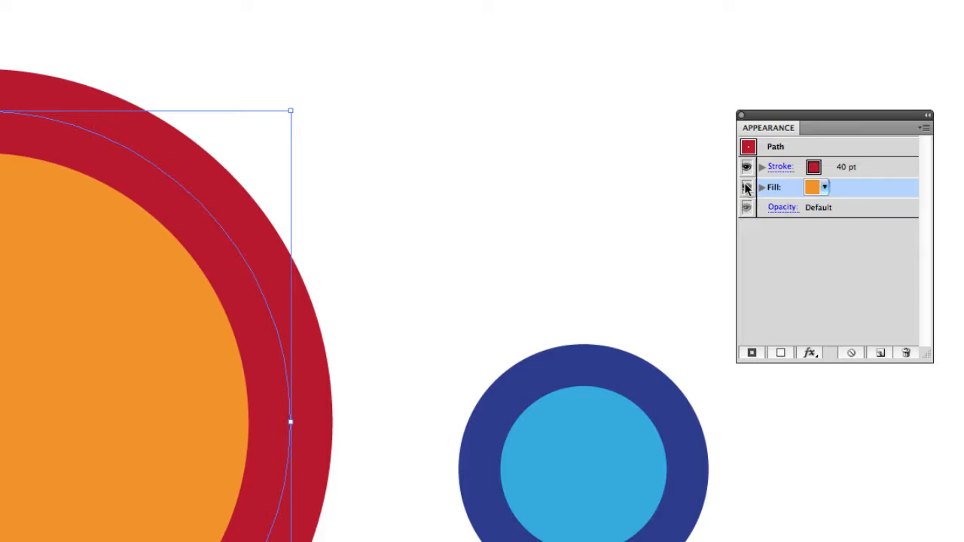
pyautogui.moveTo(127, 379); pyautogui.dragTo(137, 165)
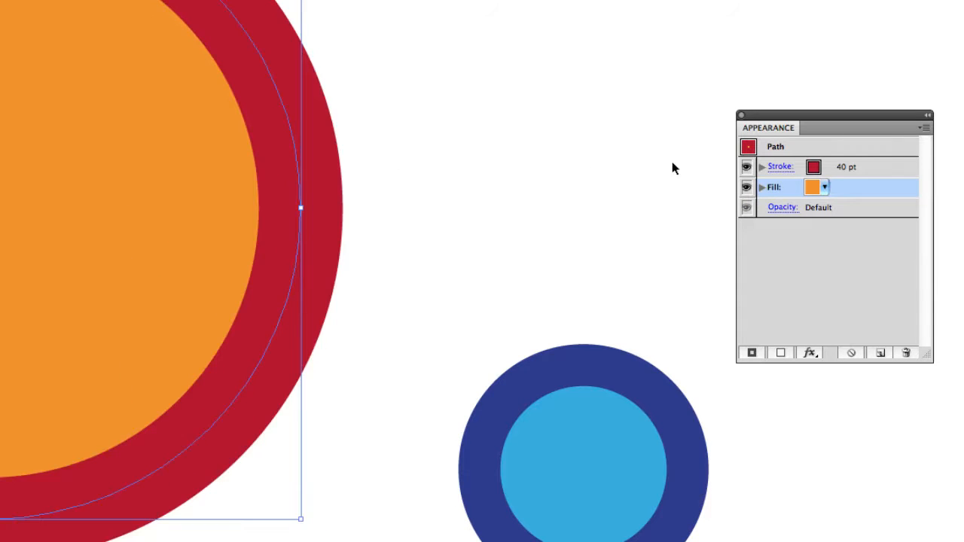
# Step: Hide the large circle's fill, deselect the circle and try to select or move it through its empty interior
pyautogui.click(746, 187)
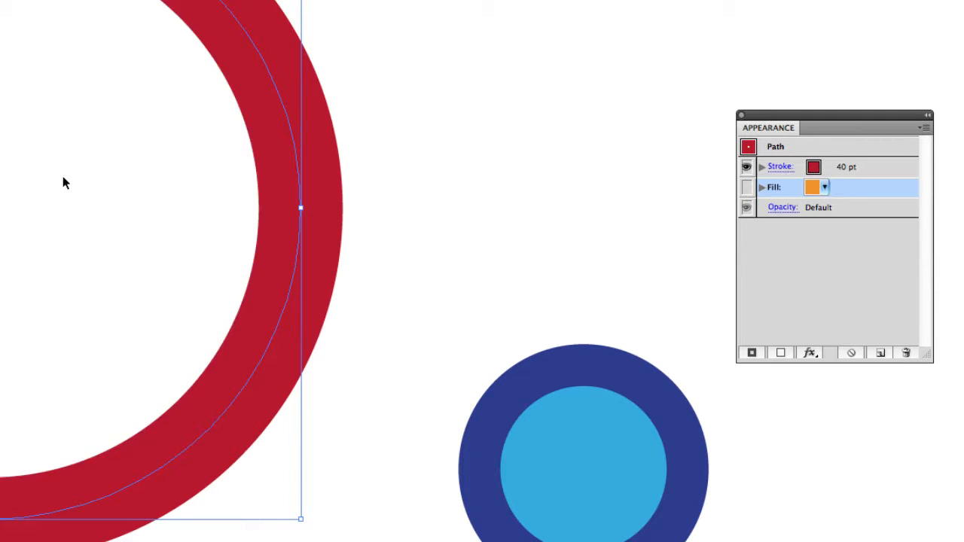
pyautogui.click(48, 266)
pyautogui.moveTo(20, 179); pyautogui.dragTo(18, 388)
pyautogui.moveTo(9, 183); pyautogui.dragTo(0, 422)
pyautogui.moveTo(23, 106); pyautogui.dragTo(0, 353)
pyautogui.click(28, 153)
pyautogui.moveTo(114, 154); pyautogui.dragTo(139, 156)
pyautogui.click(18, 165)
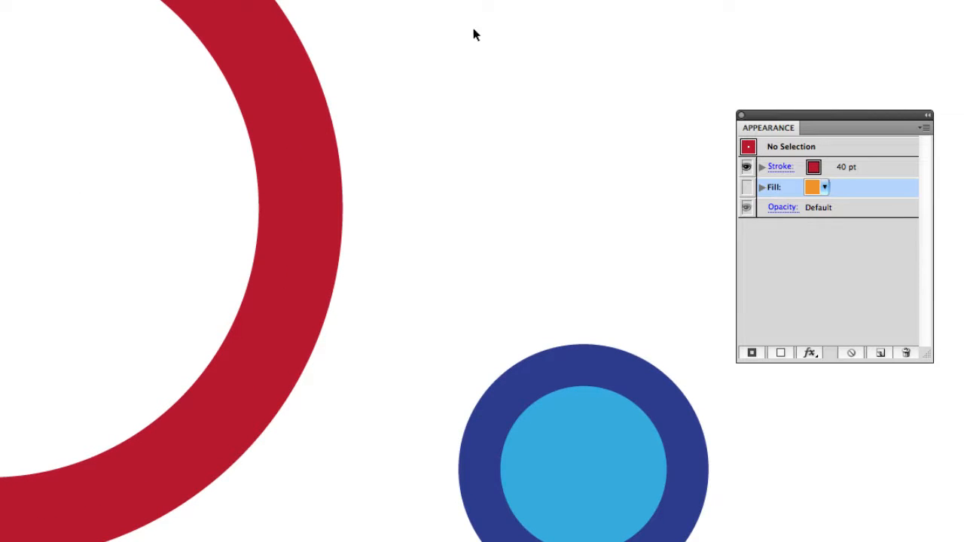
# Step: Select the large circle with a marquee, move it down by its path and make its orange fill visible again
pyautogui.moveTo(482, 31); pyautogui.dragTo(2, 358)
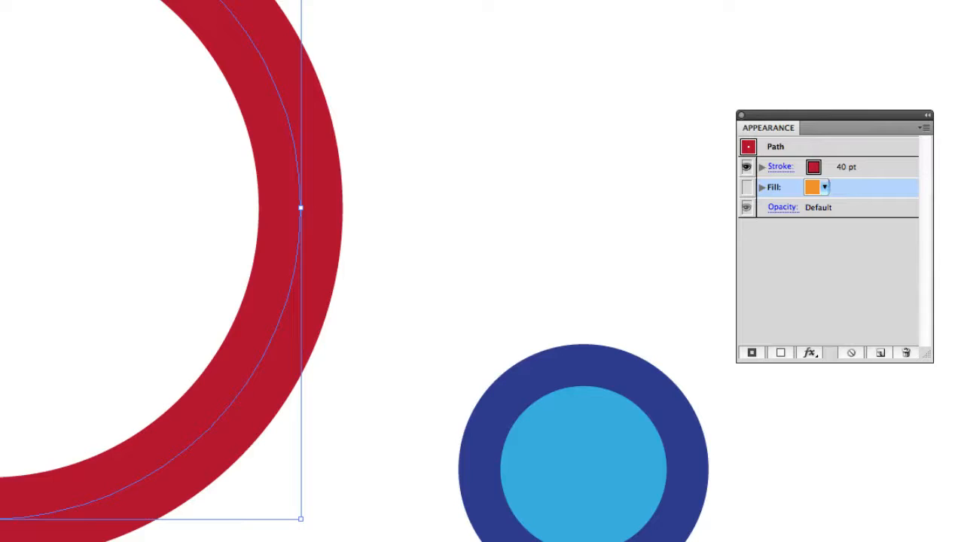
pyautogui.click(329, 243)
pyautogui.moveTo(300, 229); pyautogui.dragTo(291, 383)
pyautogui.click(746, 188)
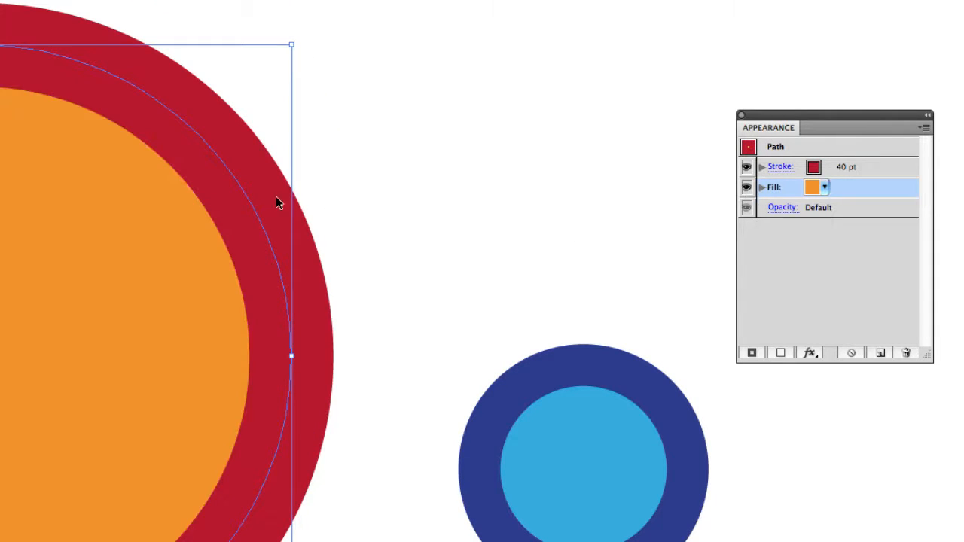
# Step: Deselect the large circle and move it about 0.27 in up and 0.07 in left by its filled interior
pyautogui.click(330, 184)
pyautogui.moveTo(46, 319); pyautogui.dragTo(36, 278)
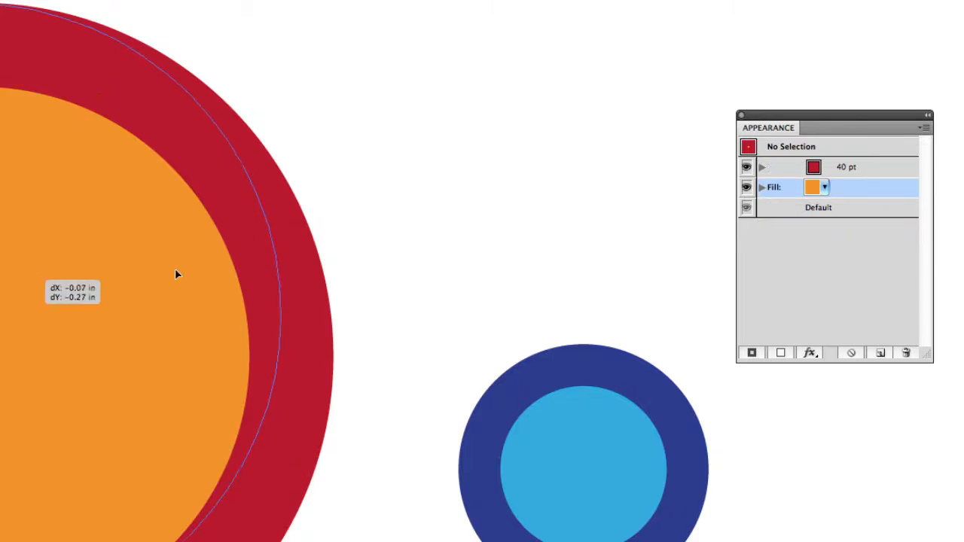
# Step: Toggle the visibility of the large circle's stroke off and back on several times, leaving it visible
pyautogui.click(747, 167)
pyautogui.click(746, 167)
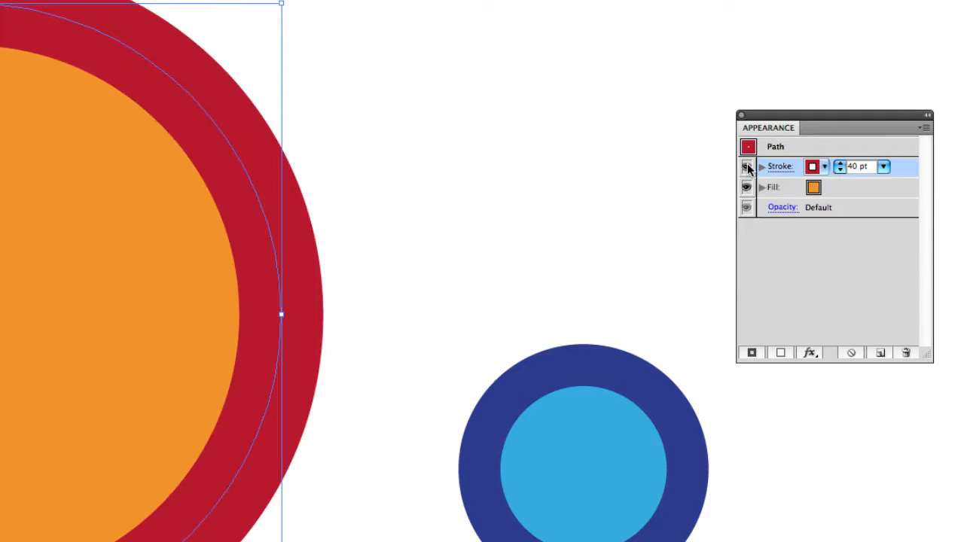
pyautogui.click(746, 167)
pyautogui.click(746, 166)
pyautogui.click(747, 166)
pyautogui.click(746, 166)
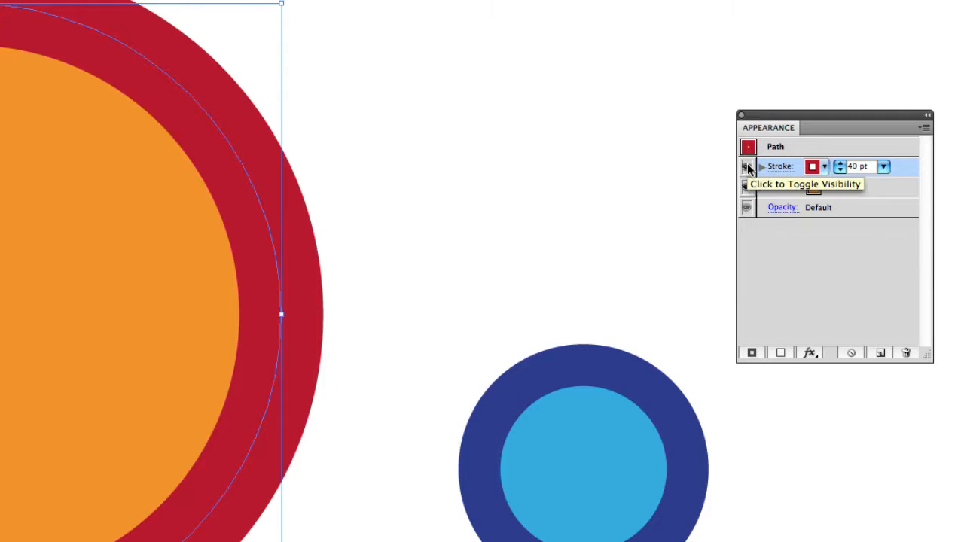